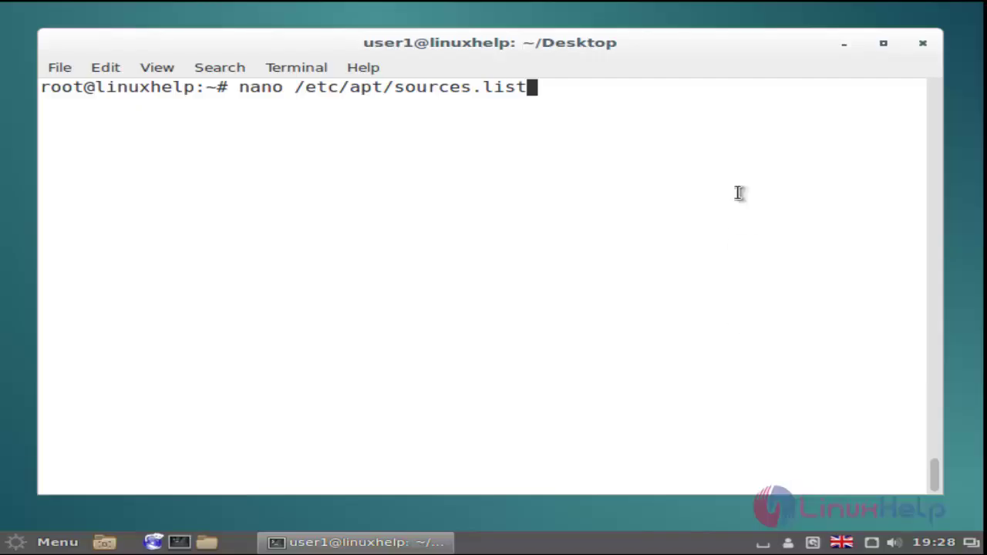
Step: Open /etc/apt/sources.list in nano and refresh the package lists with apt-get update
{"action": "key", "text": "Return"}
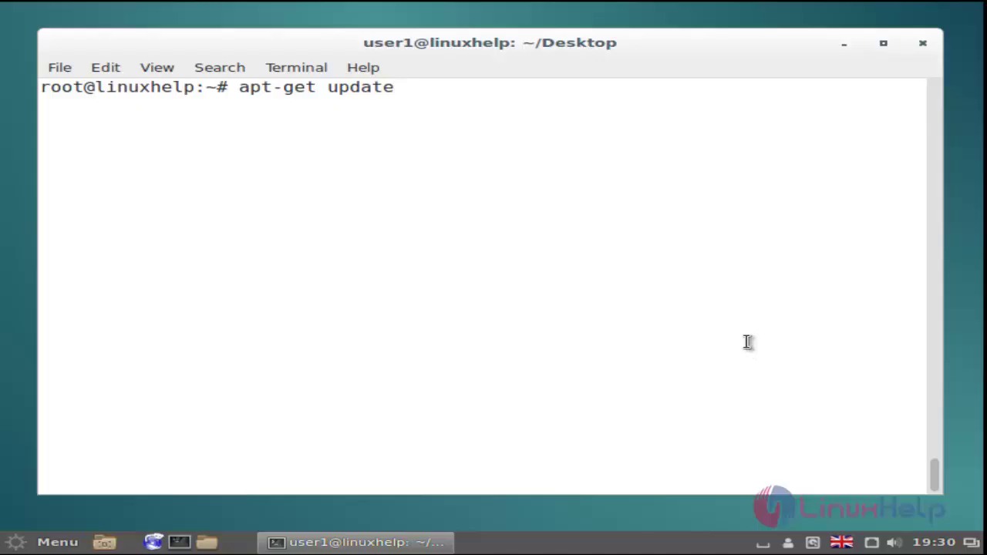
{"action": "key", "text": "Return"}
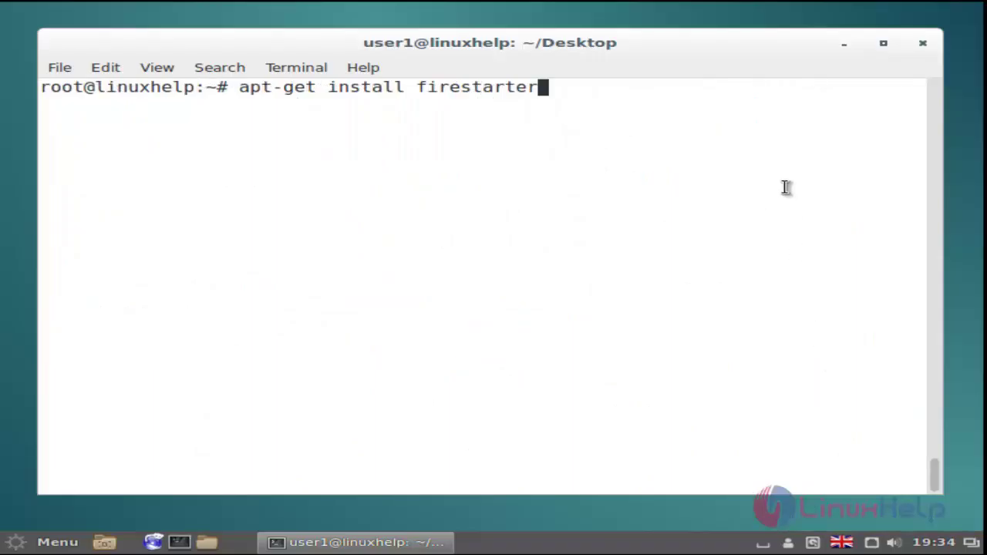
Step: Install the firestarter package with apt-get and launch Firestarter from the installed applications
{"action": "key", "text": "Return"}
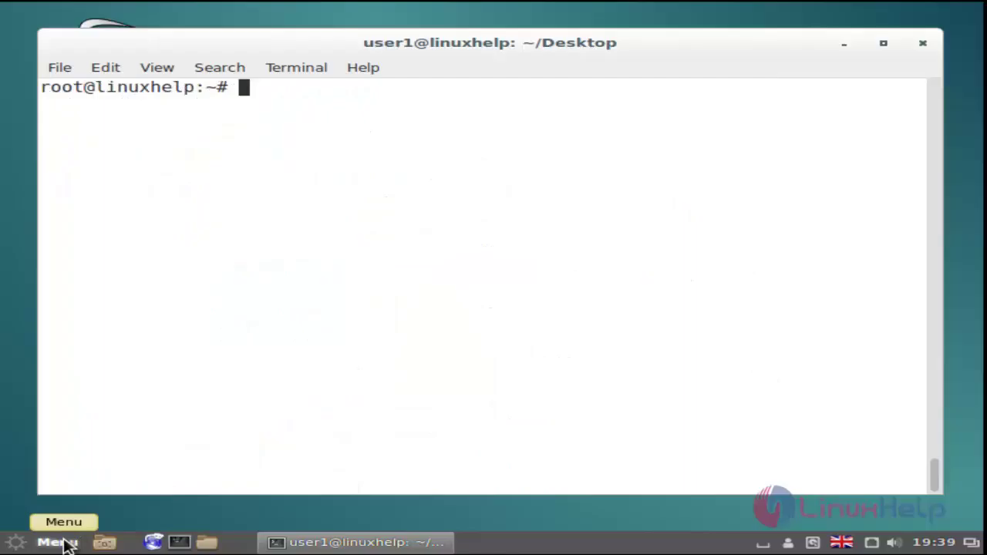
{"action": "left_click", "coordinate": [66, 542]}
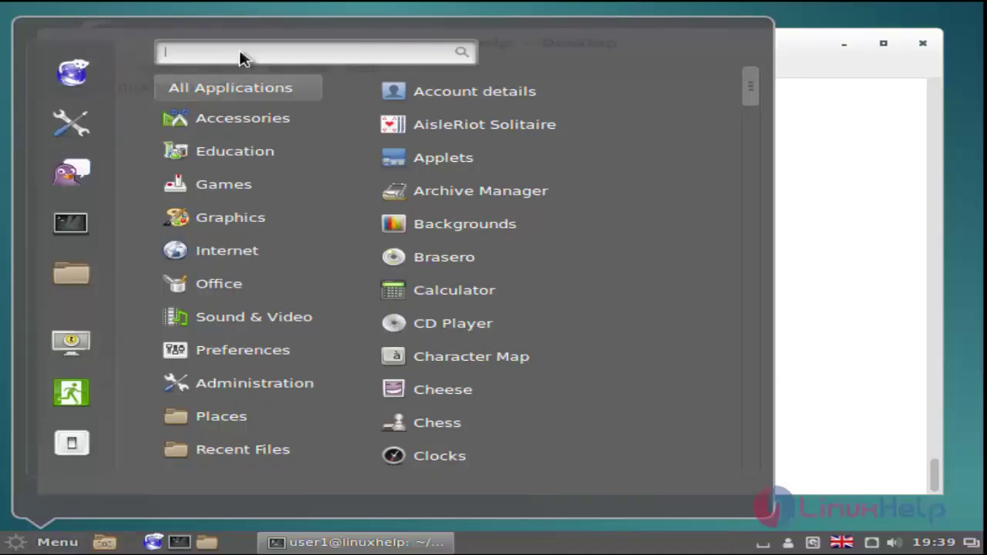
{"action": "type", "text": "fir"}
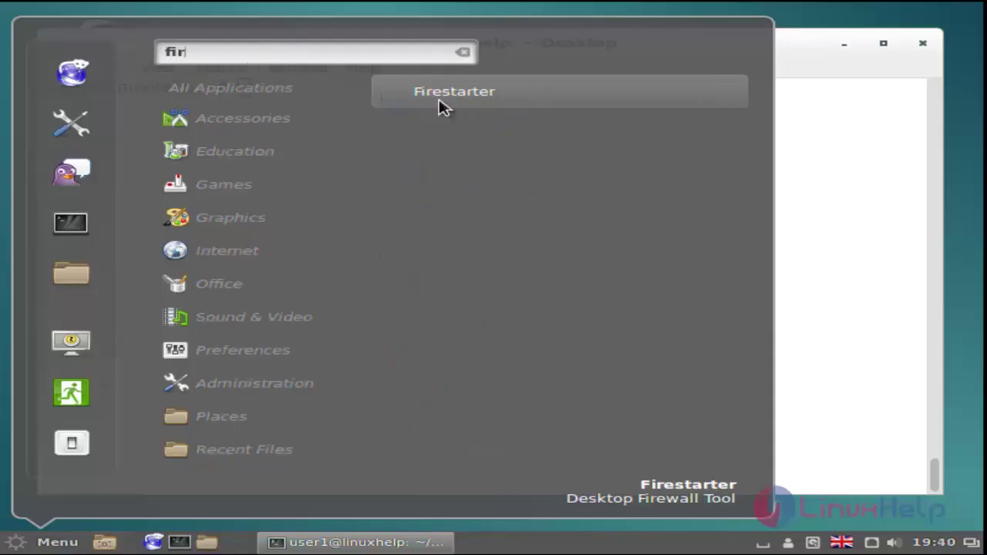
{"action": "left_click", "coordinate": [442, 106]}
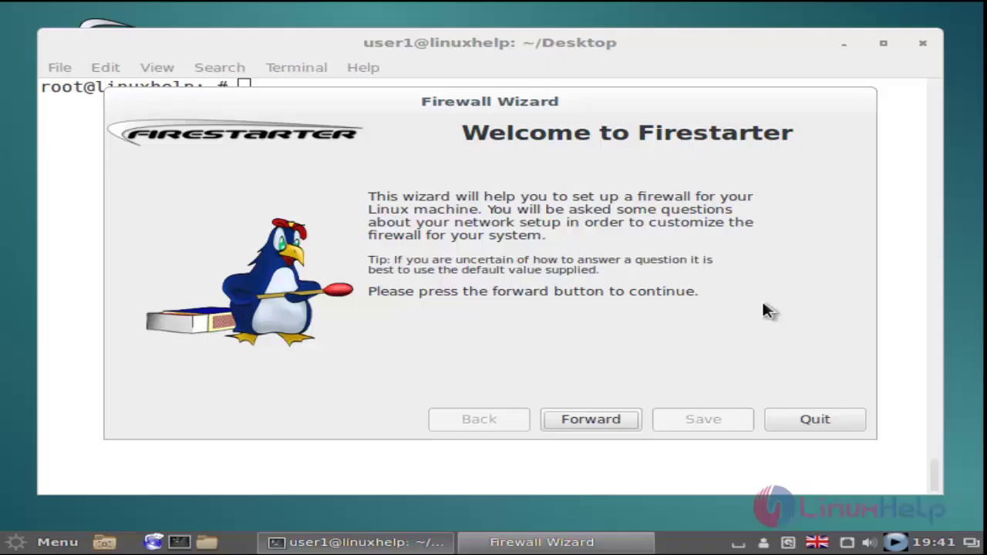
Step: Go through the Firewall Wizard's network setup with Ethernet device (eth0) as the Internet device and Internet connection sharing left off
{"action": "left_click", "coordinate": [568, 418]}
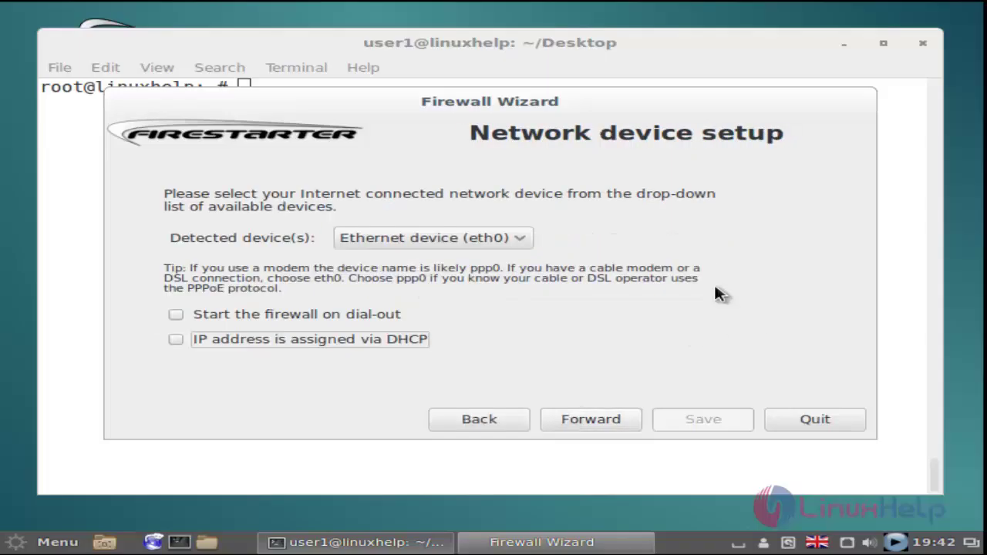
{"action": "left_click", "coordinate": [504, 242]}
{"action": "left_click", "coordinate": [506, 241]}
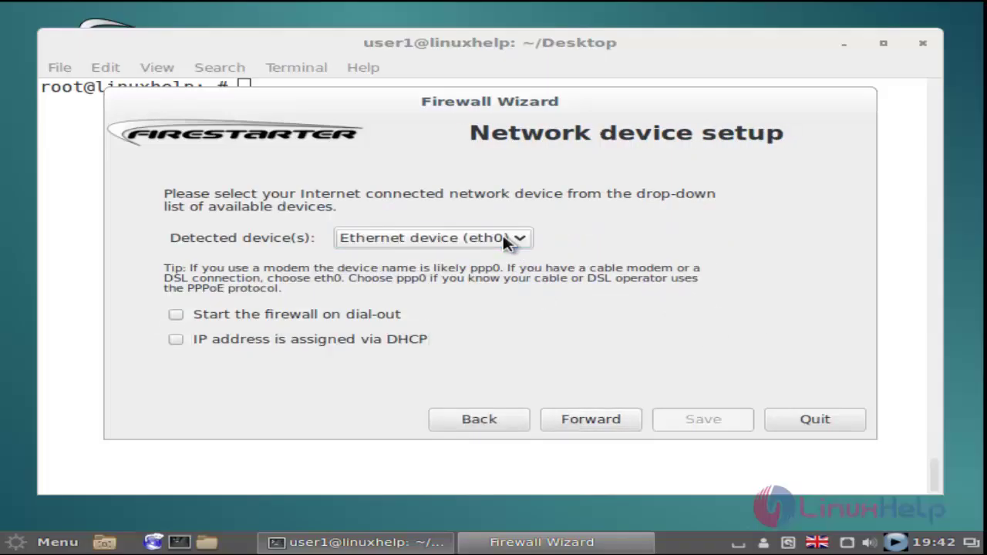
{"action": "left_click", "coordinate": [588, 421]}
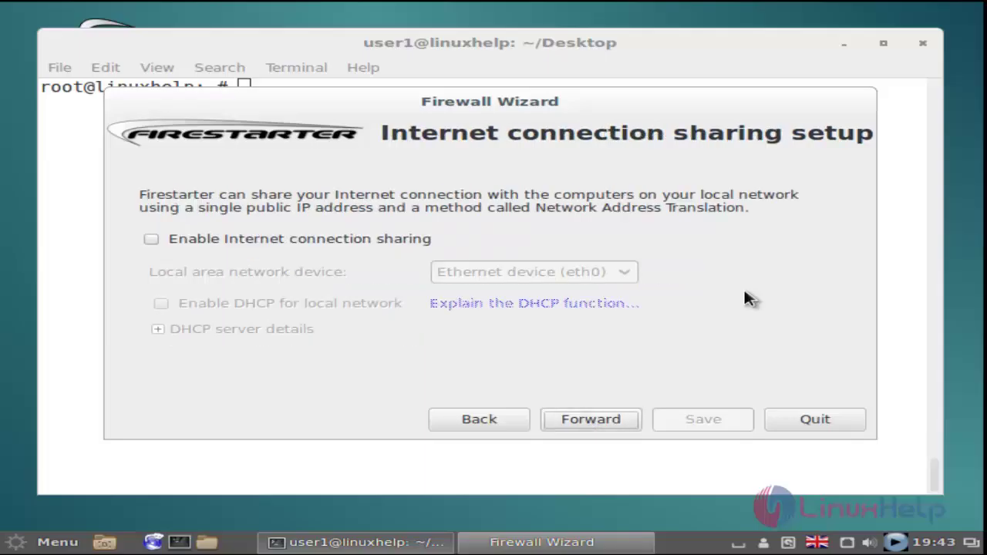
{"action": "left_click", "coordinate": [599, 423]}
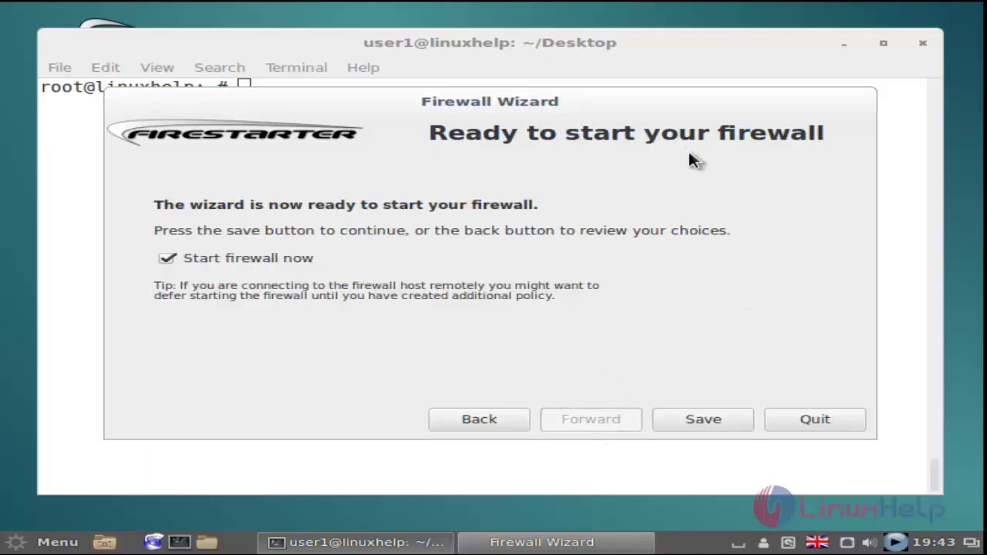
Step: Save the wizard's configuration with "Start firewall now" enabled
{"action": "left_click", "coordinate": [167, 260]}
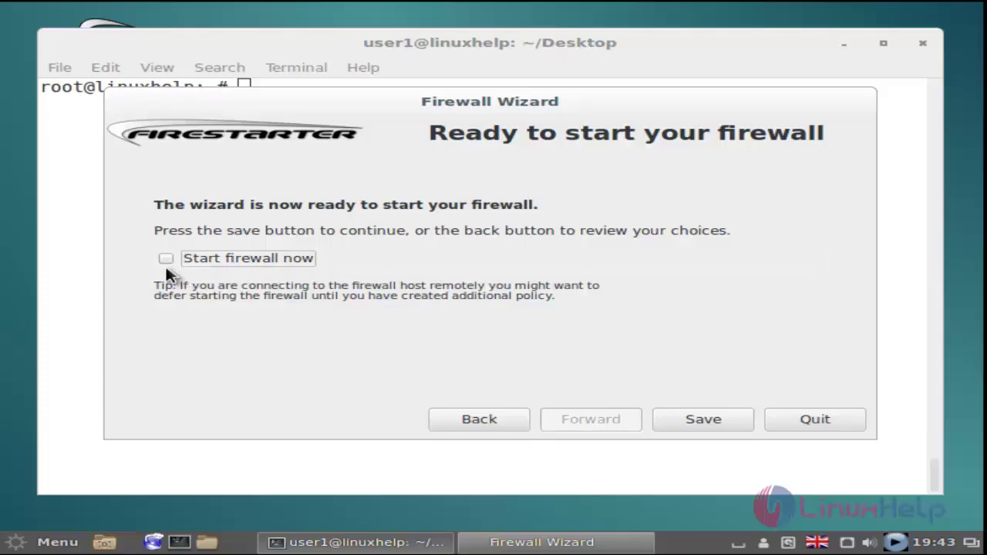
{"action": "left_click", "coordinate": [168, 262]}
{"action": "left_click", "coordinate": [703, 419]}
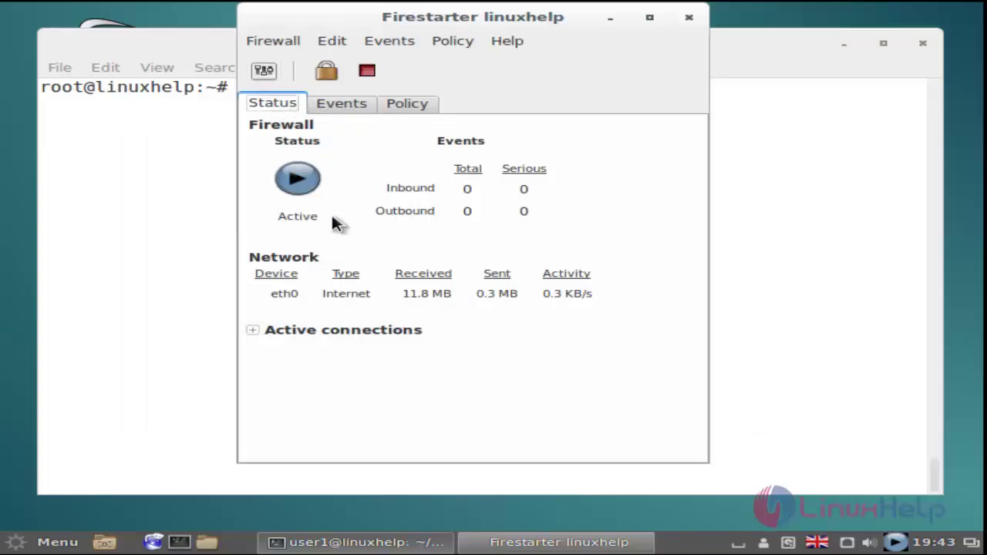
Step: Display the firewall policy page with the Inbound traffic policy selected for editing
{"action": "left_click", "coordinate": [345, 105]}
{"action": "left_click", "coordinate": [405, 108]}
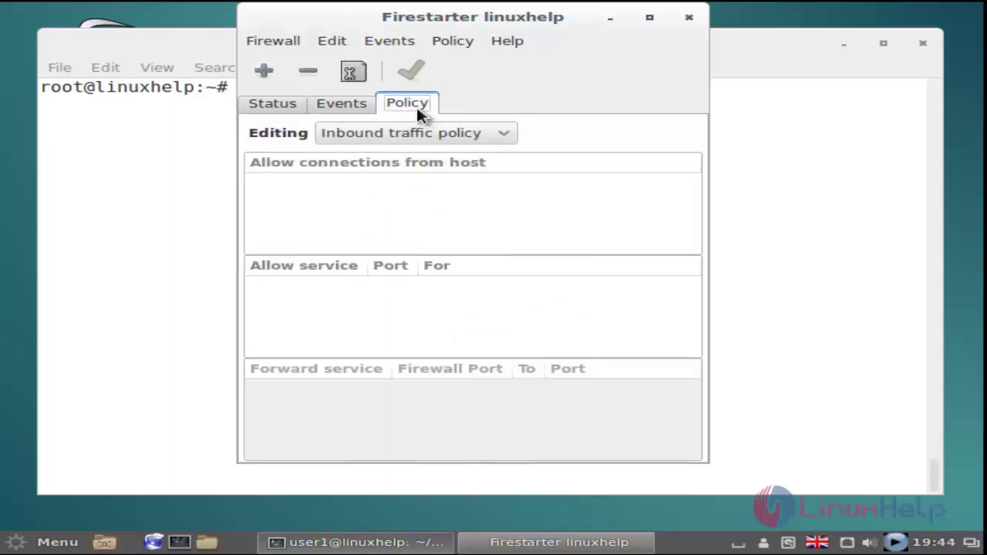
{"action": "left_click", "coordinate": [453, 137]}
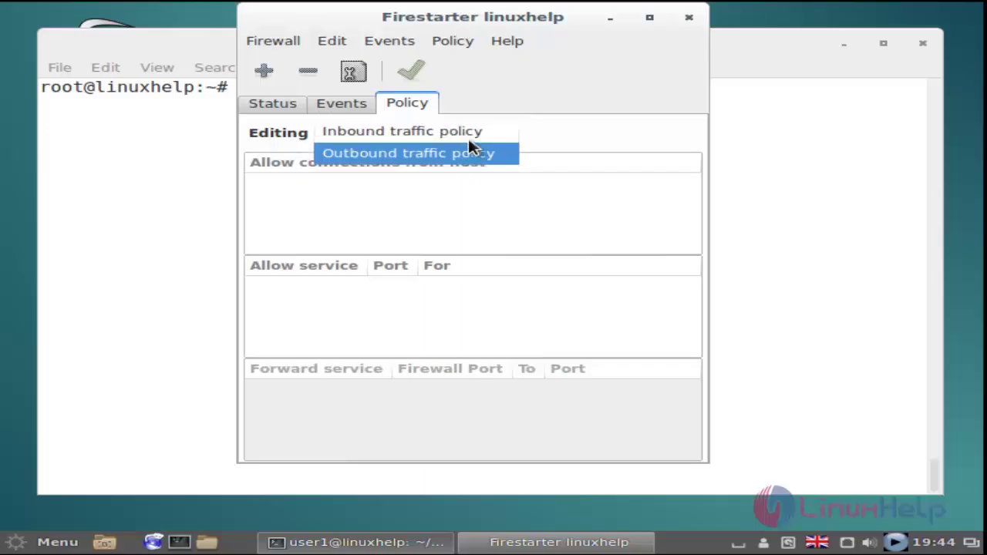
{"action": "left_click", "coordinate": [478, 135]}
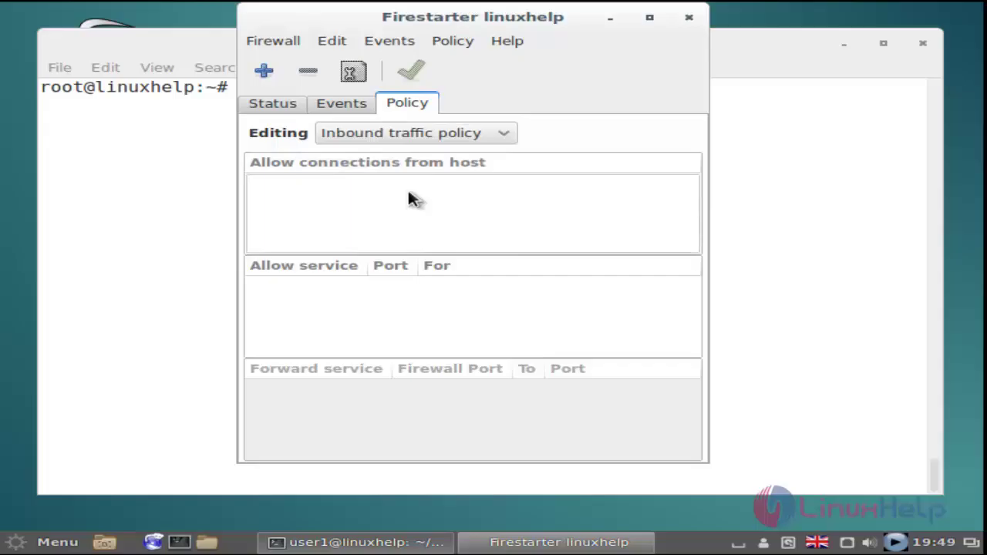
Step: Add an inbound rule allowing connections from the host linuxhelp.com, with the comment "allow all"
{"action": "right_click", "coordinate": [392, 185]}
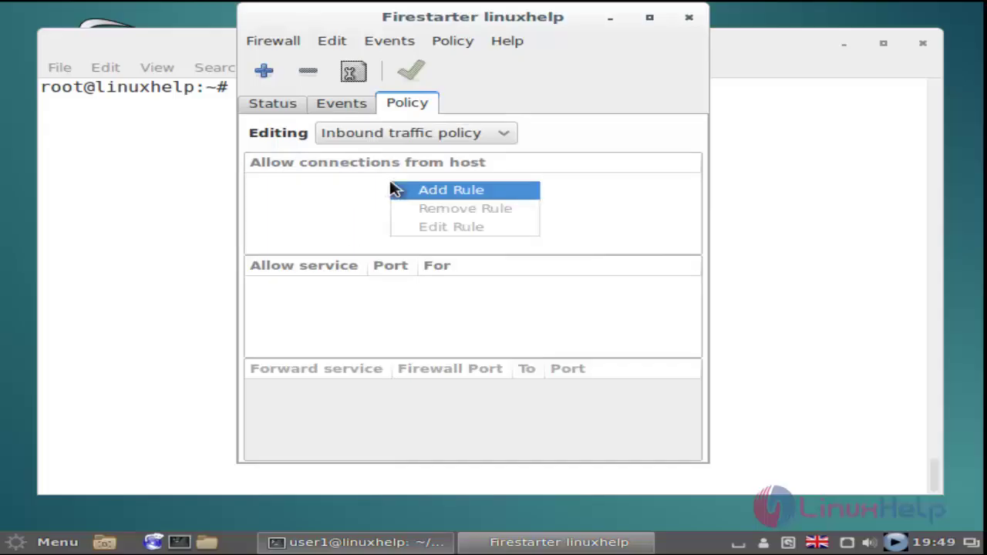
{"action": "left_click", "coordinate": [411, 192]}
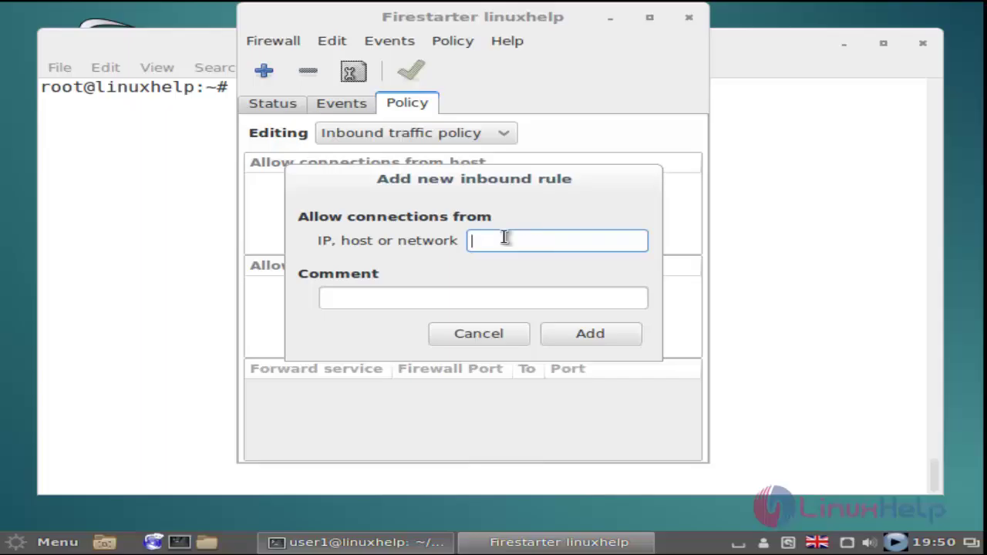
{"action": "type", "text": "linuxhelp.com"}
{"action": "left_click", "coordinate": [460, 298]}
{"action": "type", "text": "all"}
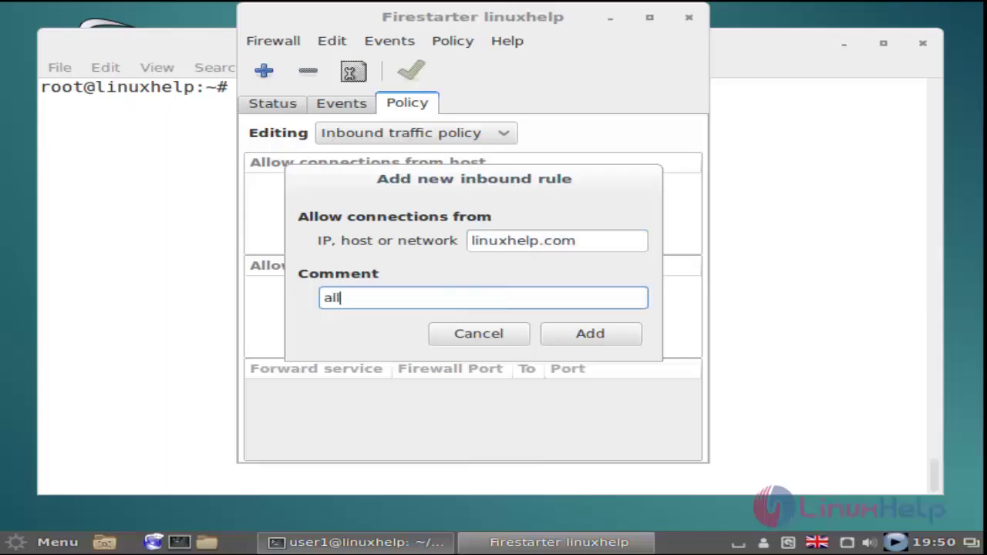
{"action": "type", "text": "ow all"}
{"action": "left_click", "coordinate": [583, 334]}
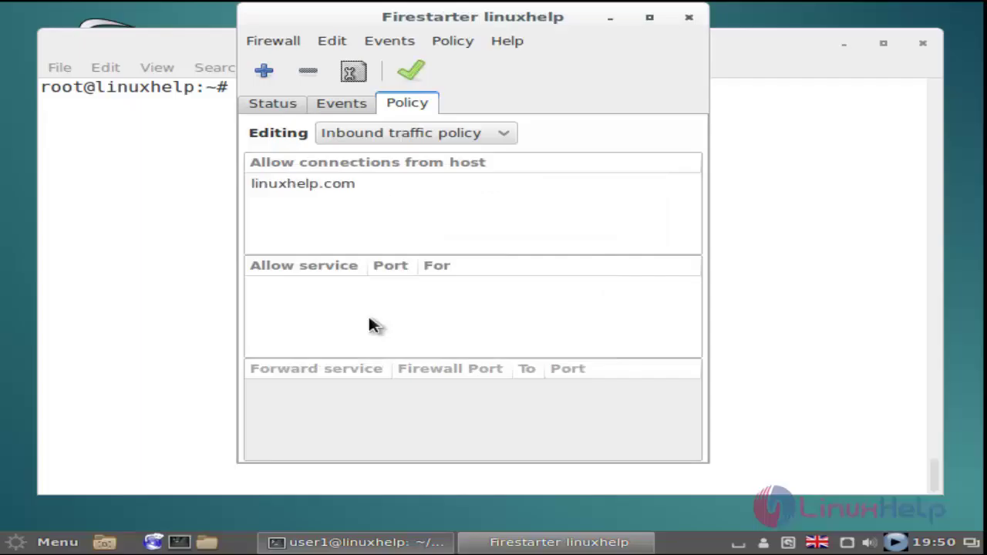
Step: Add an inbound rule allowing the FTP service on ports 20-21 from anyone, with the comment "allow all"
{"action": "left_click", "coordinate": [370, 324]}
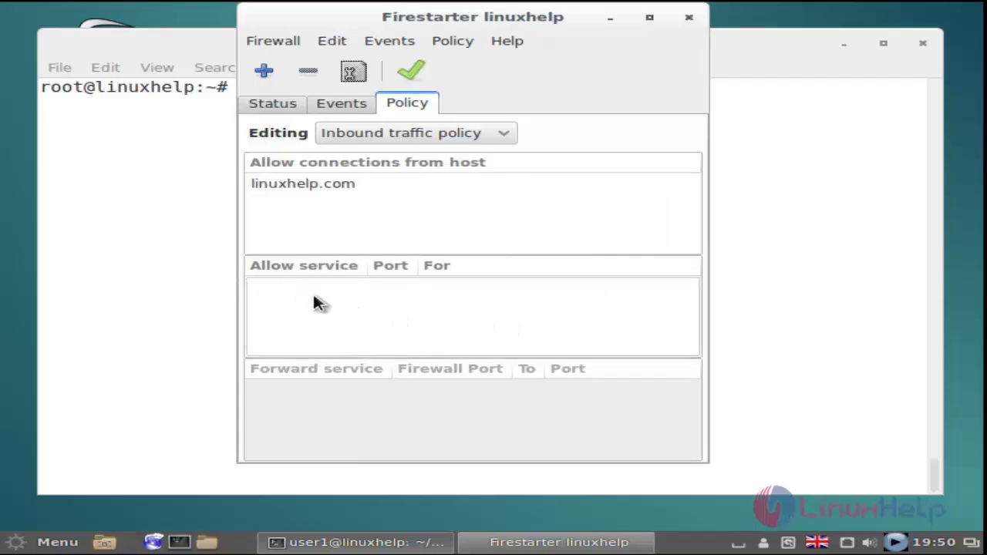
{"action": "right_click", "coordinate": [433, 326]}
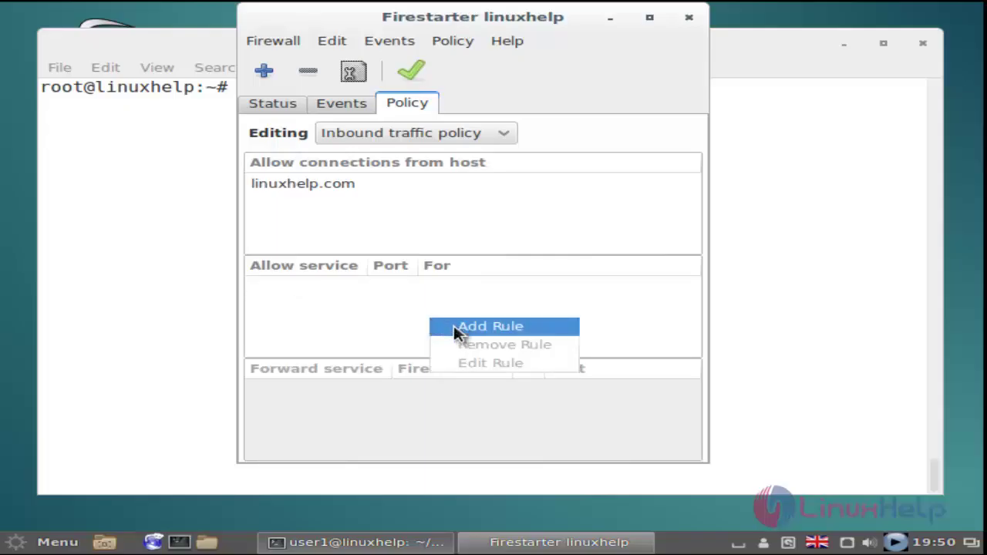
{"action": "left_click", "coordinate": [455, 332]}
{"action": "left_click", "coordinate": [476, 185]}
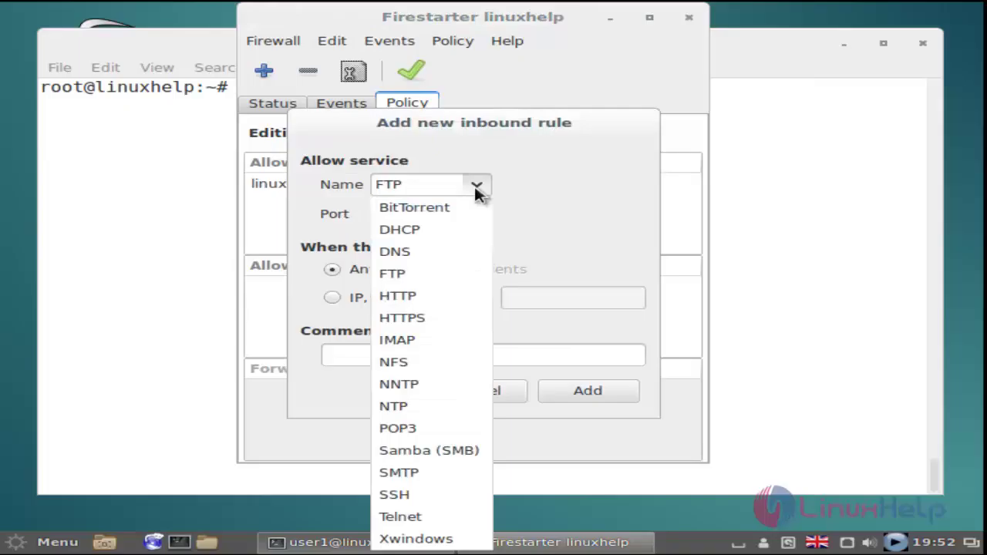
{"action": "left_click", "coordinate": [444, 279]}
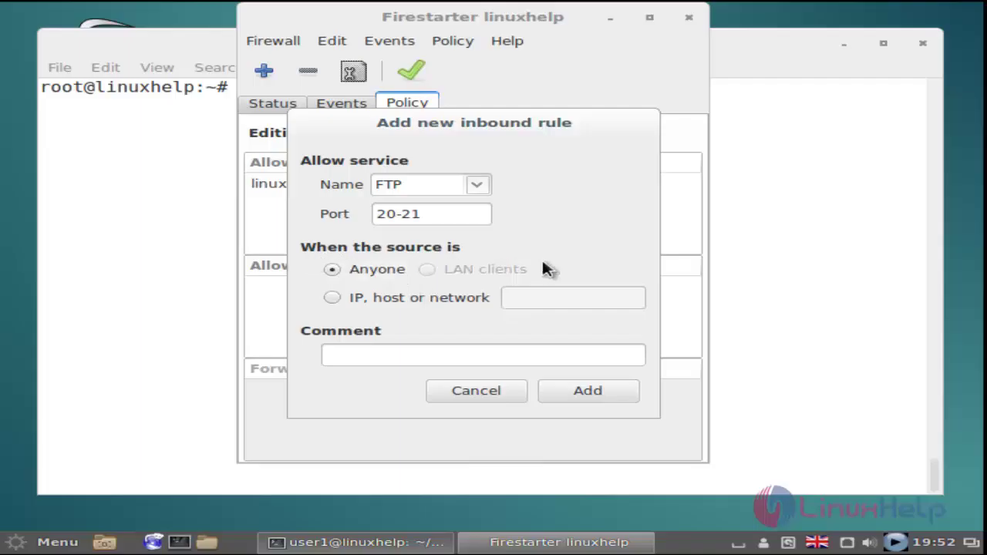
{"action": "left_click", "coordinate": [332, 297]}
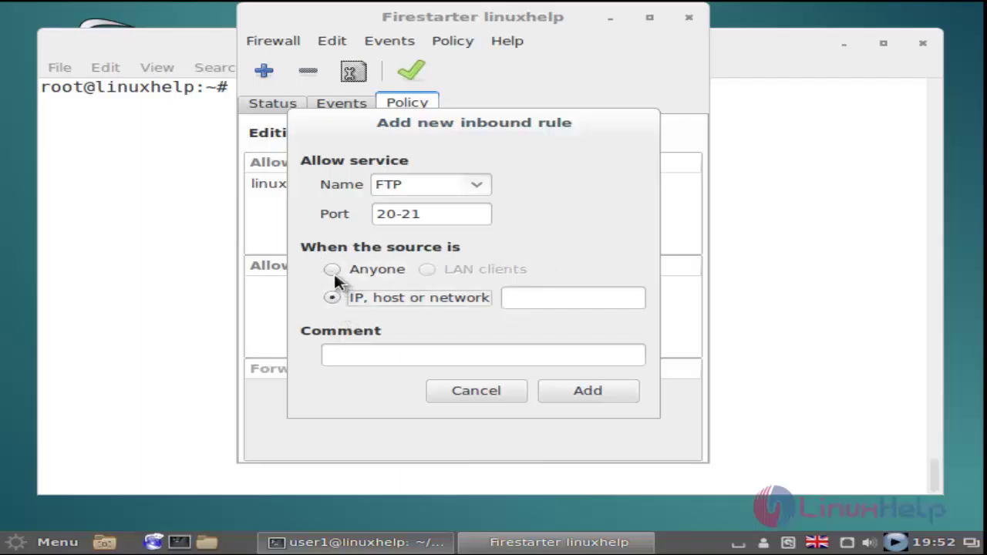
{"action": "left_click", "coordinate": [332, 270]}
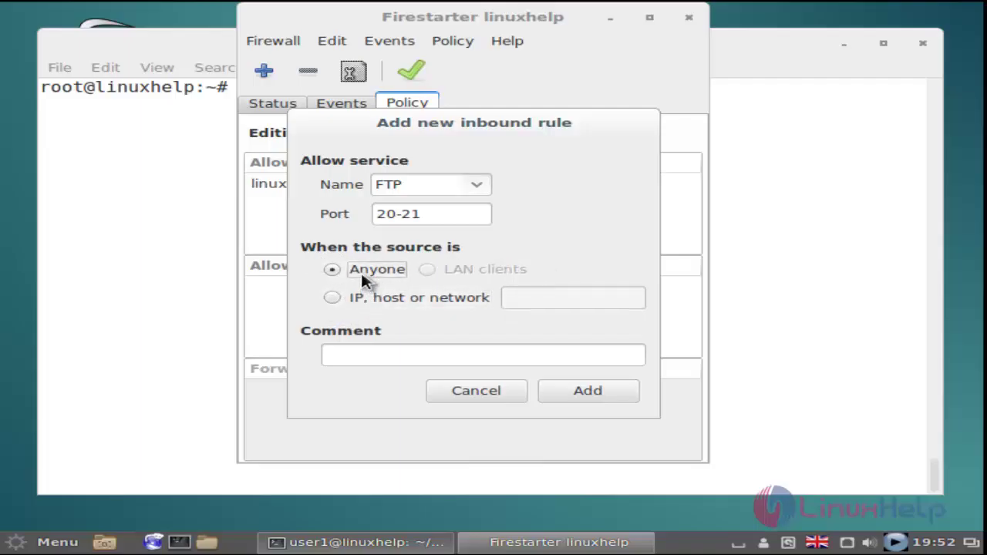
{"action": "left_click", "coordinate": [338, 356]}
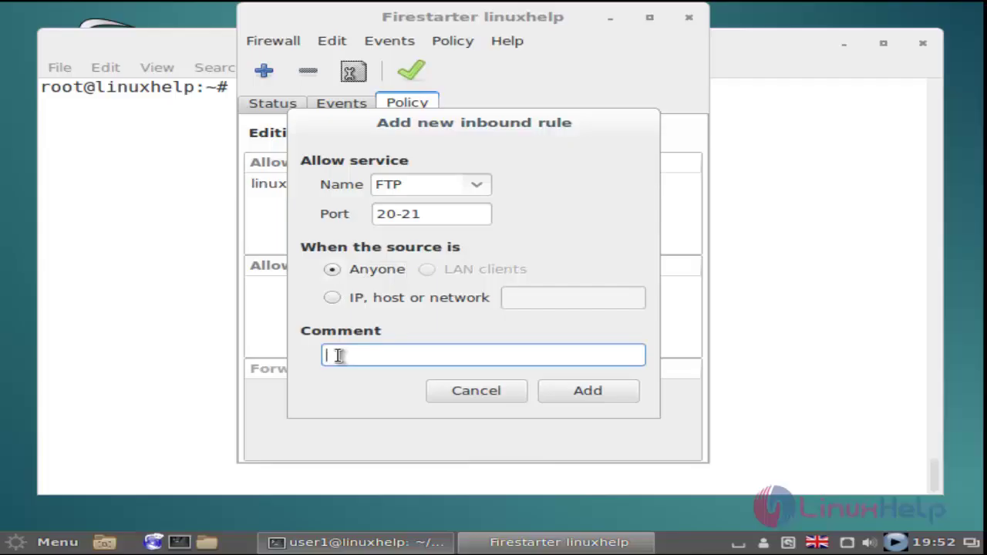
{"action": "type", "text": "allow all"}
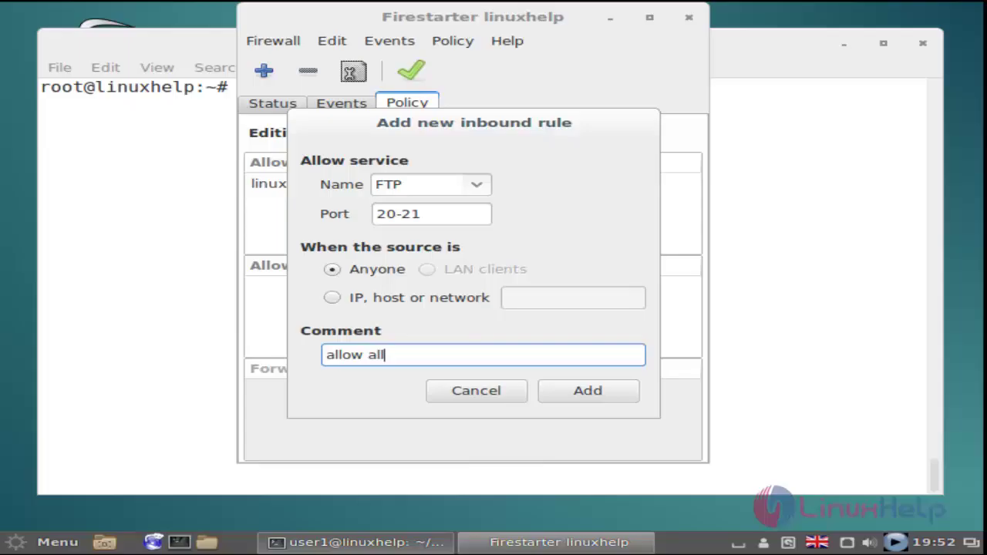
{"action": "left_click", "coordinate": [569, 391]}
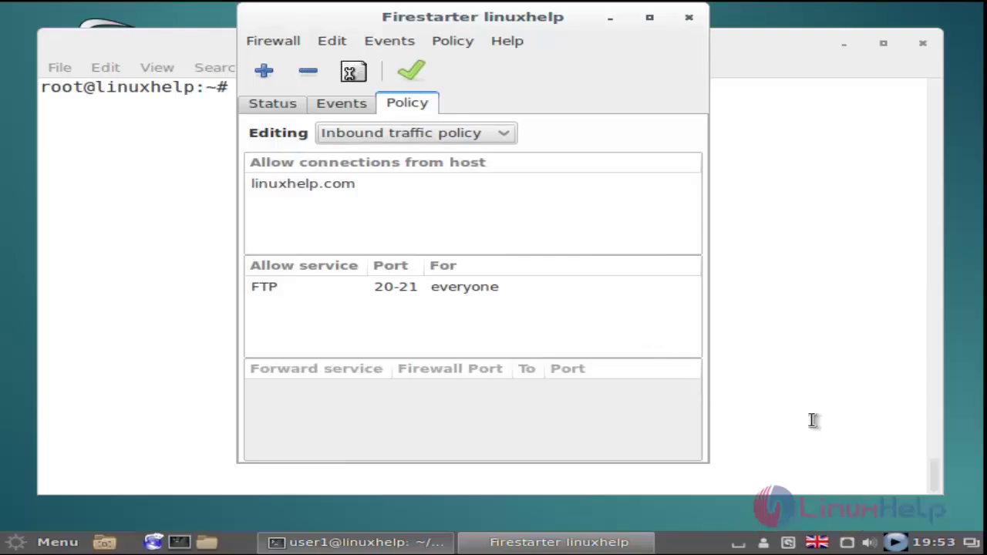
Step: Stop the firewall from its status page and start it again
{"action": "left_click", "coordinate": [273, 108]}
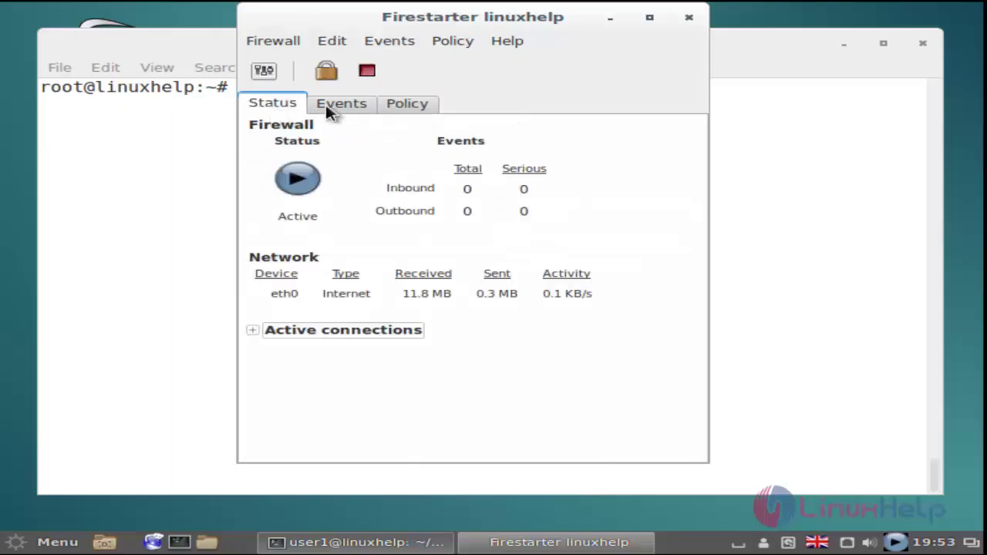
{"action": "left_click", "coordinate": [368, 71]}
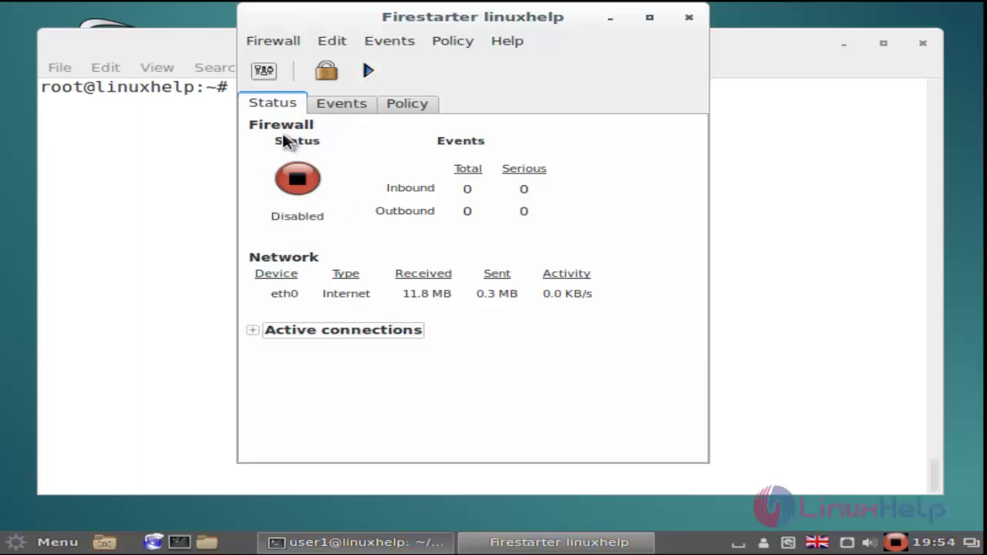
{"action": "left_click", "coordinate": [367, 72]}
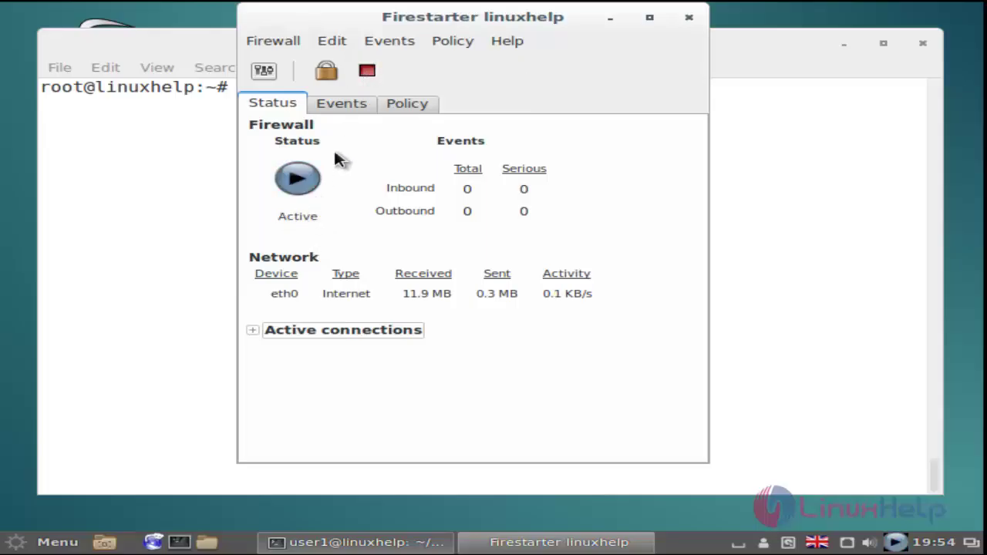